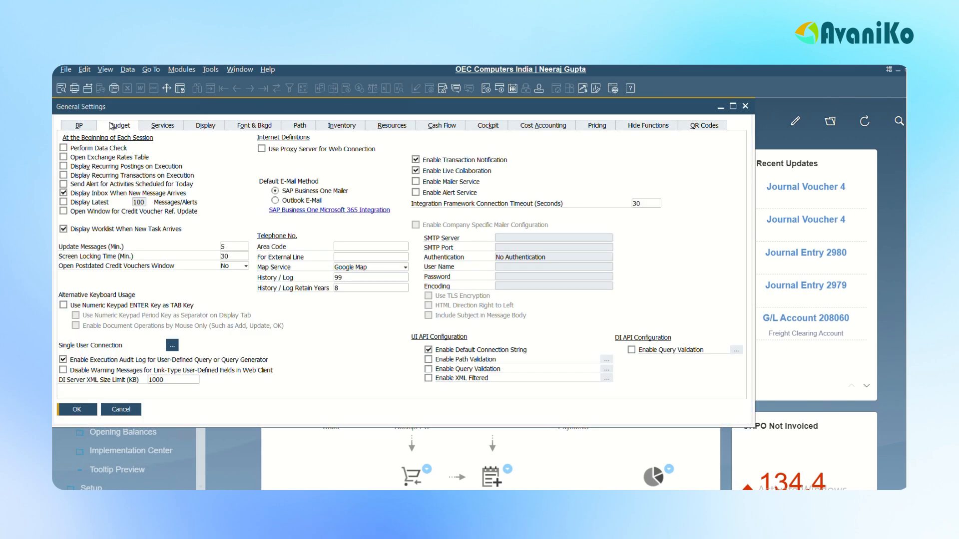
Enable Budget Initialization in the general settings, keeping Block Deviation from Budget for the annual budget, and save the settings.
{"action": "left_click", "coordinate": [110, 126]}
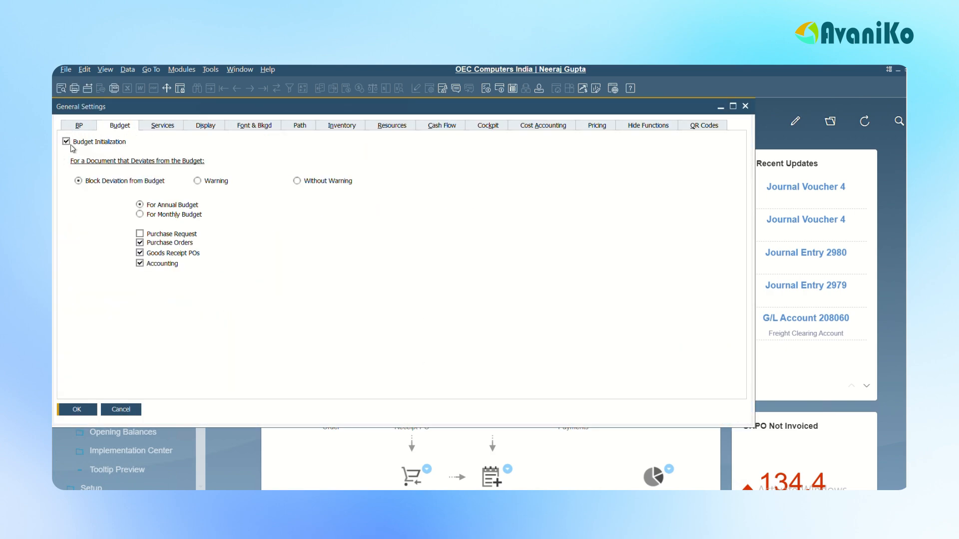
{"action": "left_click", "coordinate": [67, 142]}
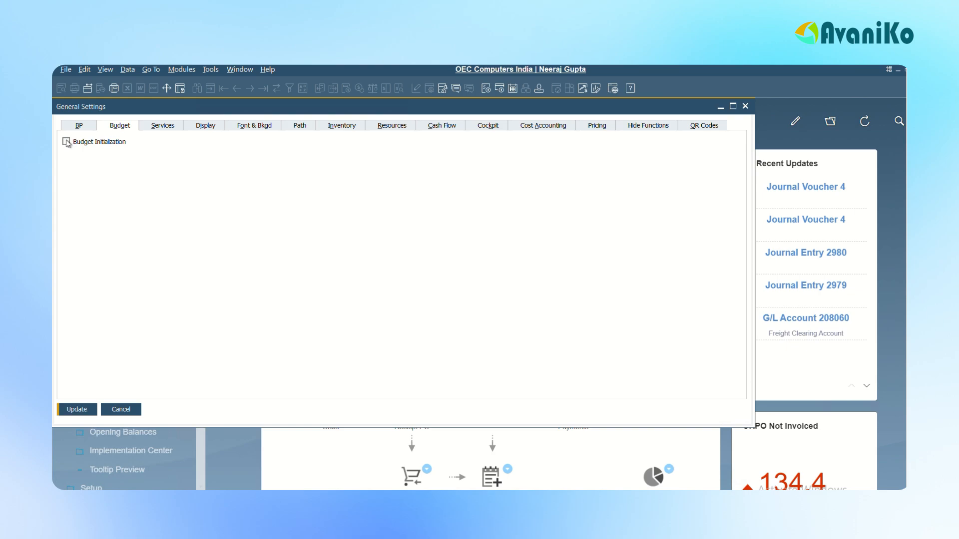
{"action": "left_click", "coordinate": [67, 142]}
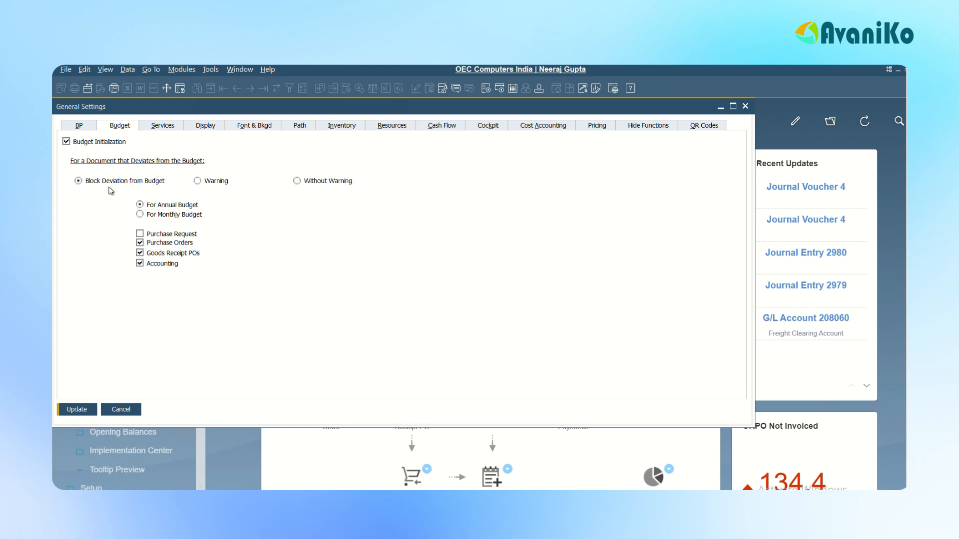
{"action": "left_click", "coordinate": [172, 217]}
{"action": "left_click", "coordinate": [80, 409]}
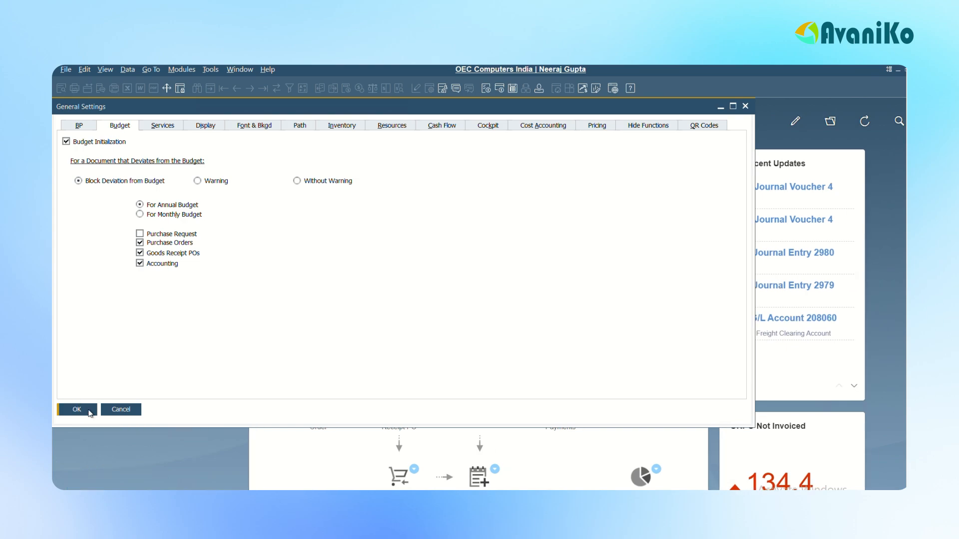
{"action": "left_click", "coordinate": [89, 410]}
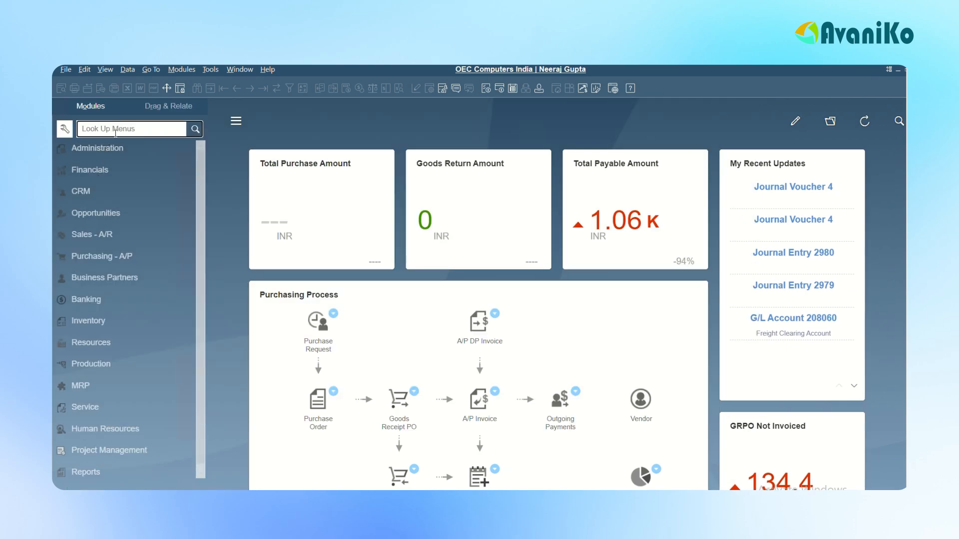
In the chart of accounts, mark the expenditure account 640000 - Postage as Relevant to Budget and update it.
{"action": "left_click", "coordinate": [98, 173]}
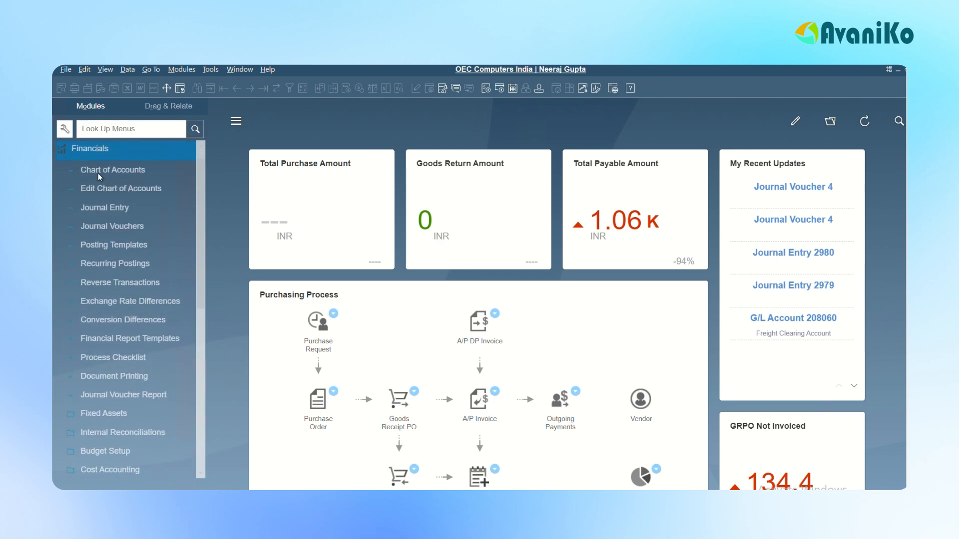
{"action": "left_click", "coordinate": [125, 170]}
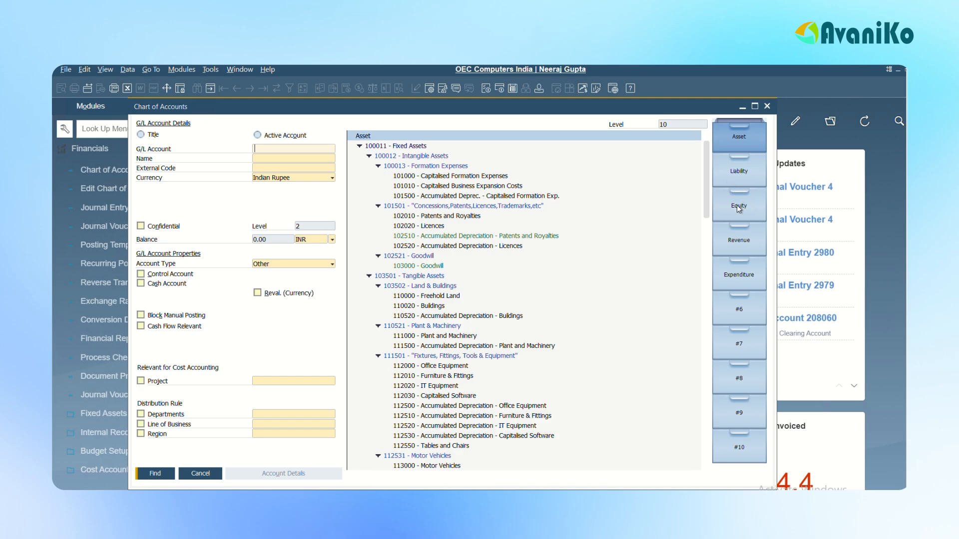
{"action": "left_click", "coordinate": [742, 278]}
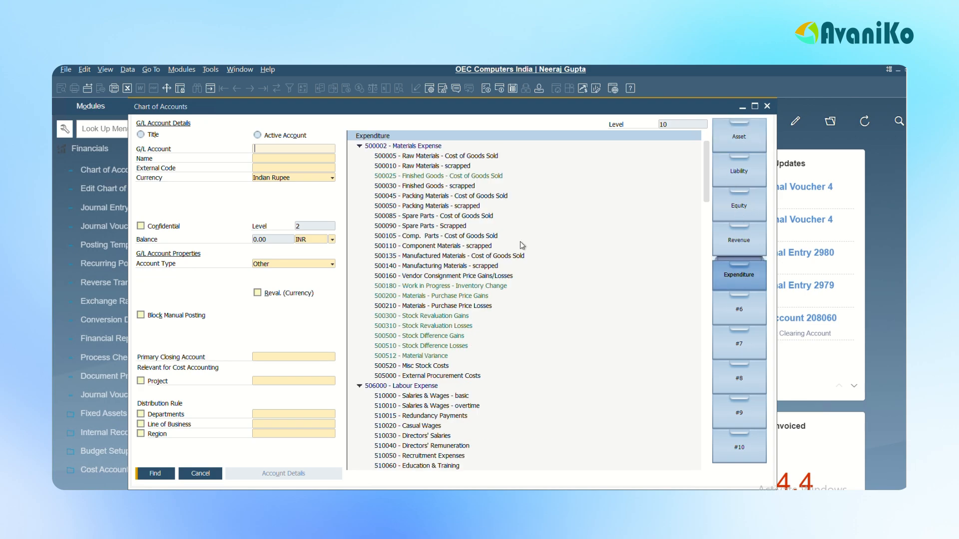
{"action": "left_click_drag", "start_coordinate": [707, 171], "coordinate": [708, 312]}
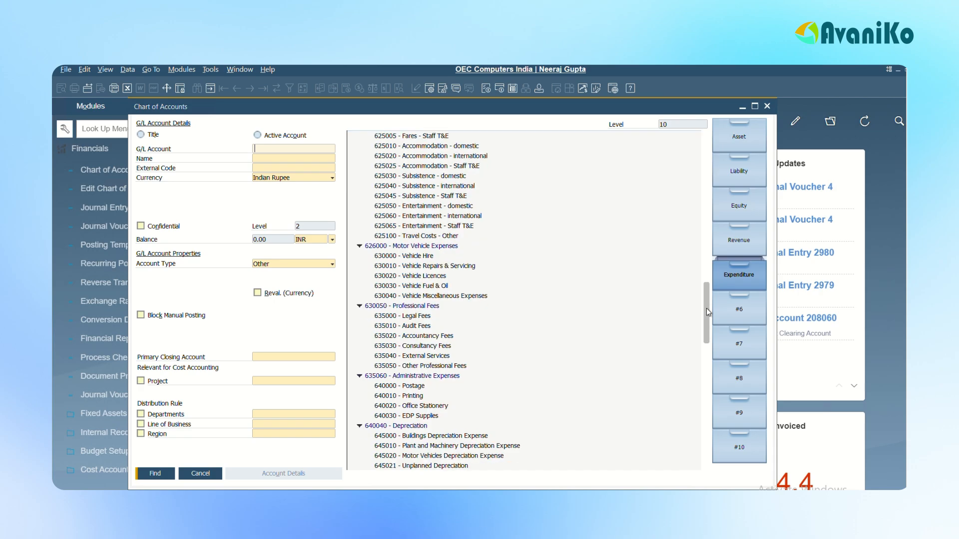
{"action": "left_click", "coordinate": [409, 387]}
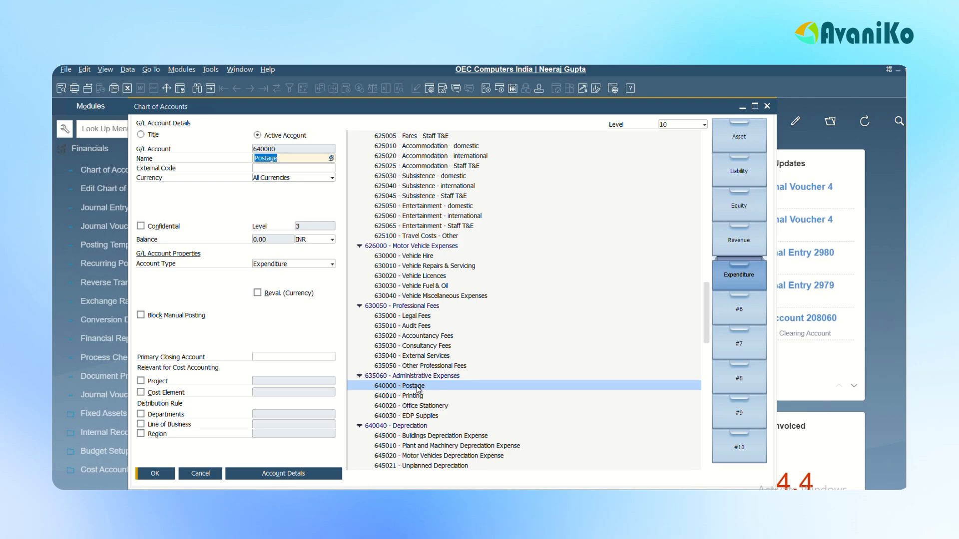
{"action": "left_click", "coordinate": [277, 474]}
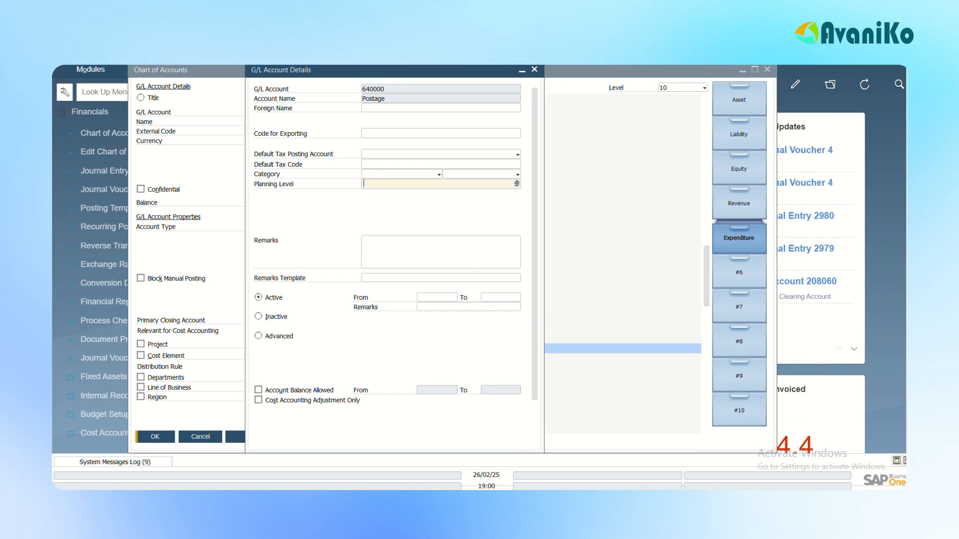
{"action": "scroll", "coordinate": [538, 323], "scroll_direction": "down", "scroll_amount": 2}
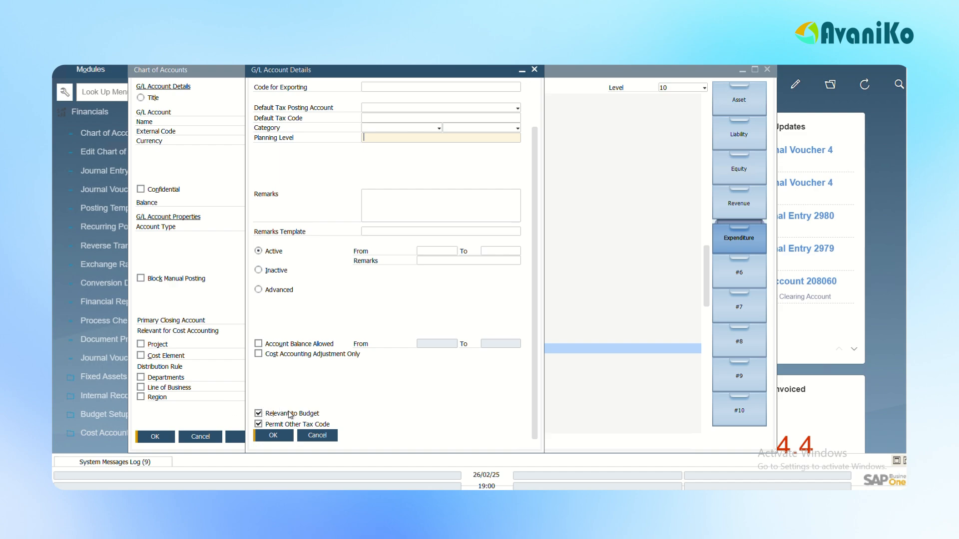
{"action": "left_click", "coordinate": [271, 437]}
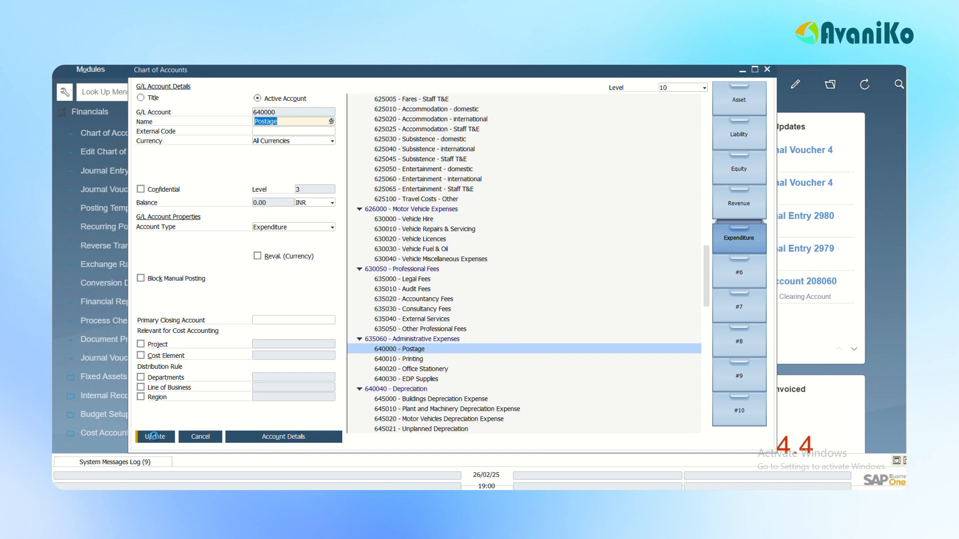
{"action": "left_click", "coordinate": [153, 436]}
{"action": "left_click", "coordinate": [153, 437]}
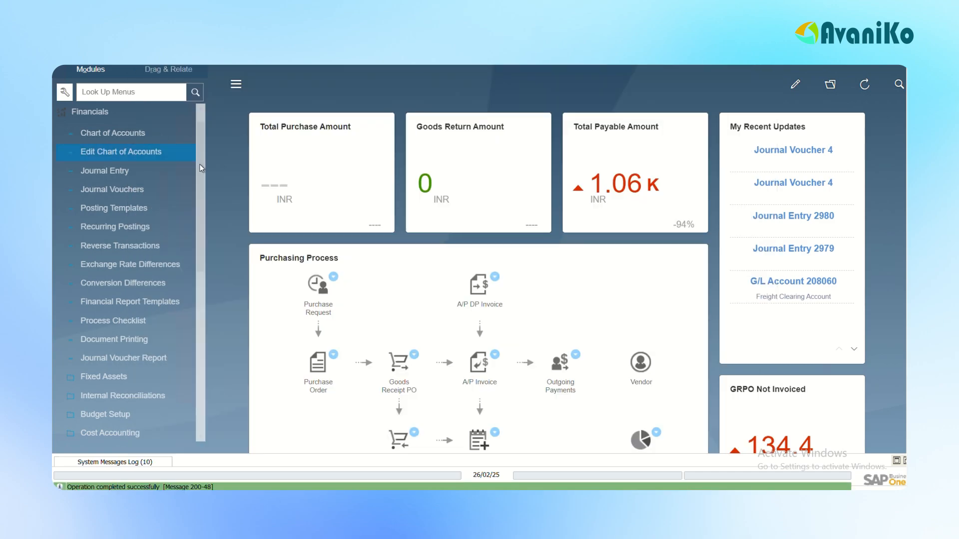
Open the budget scenarios setup for fiscal year 01/01/25 and add a row for the Main Budget scenario.
{"action": "left_click", "coordinate": [103, 415]}
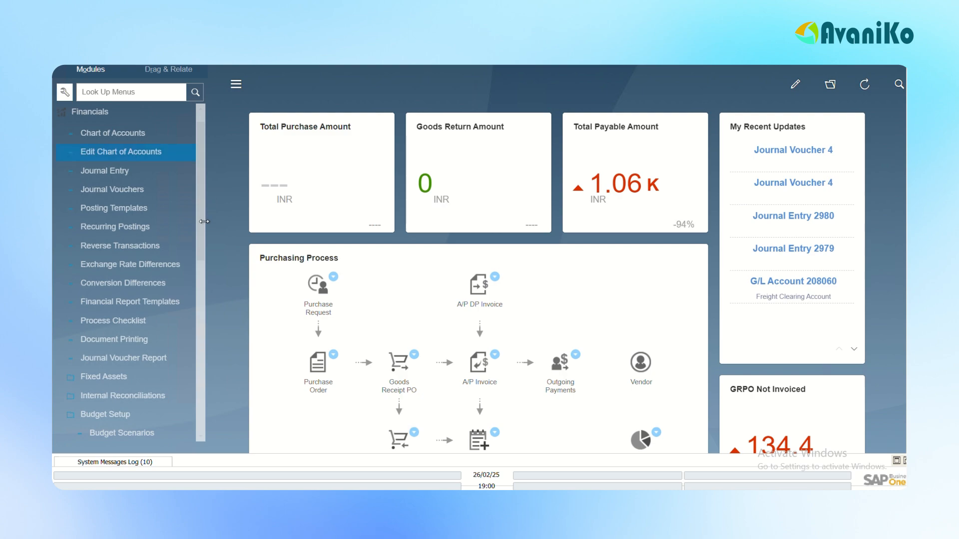
{"action": "left_click_drag", "start_coordinate": [201, 230], "coordinate": [209, 285]}
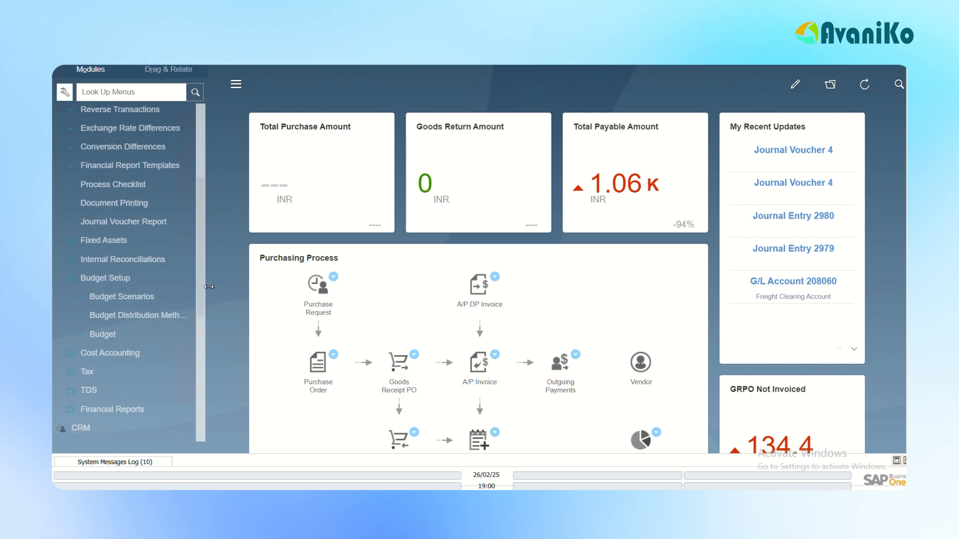
{"action": "left_click", "coordinate": [105, 300]}
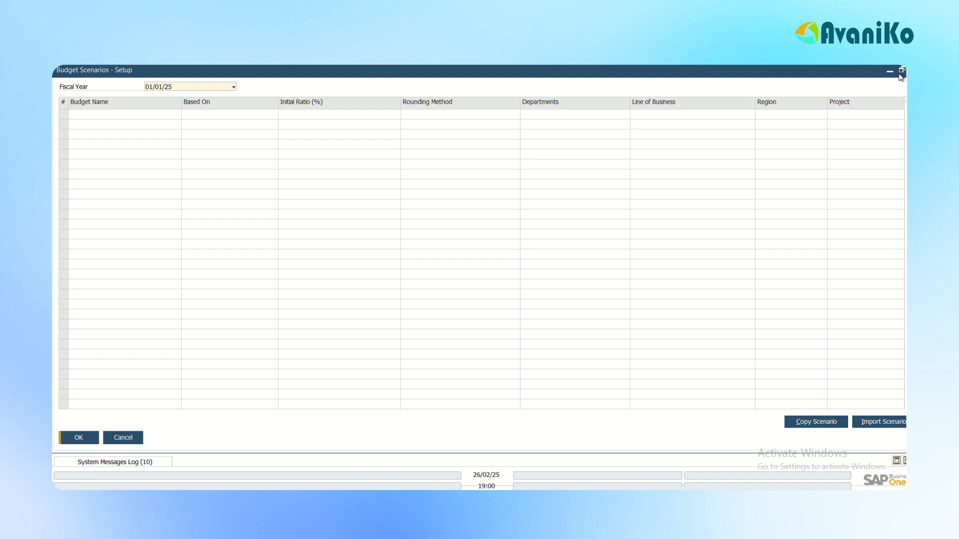
{"action": "left_click", "coordinate": [901, 70]}
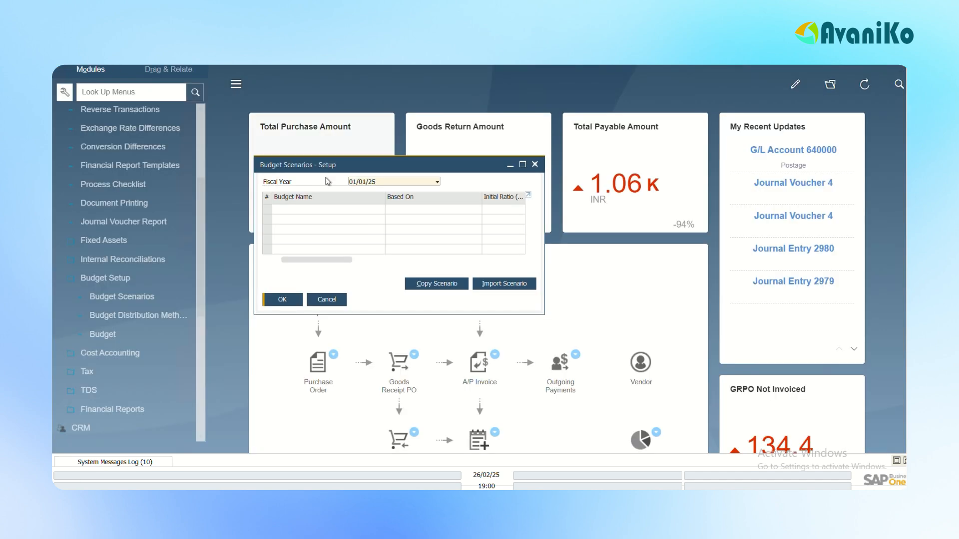
{"action": "left_click", "coordinate": [377, 182]}
{"action": "left_click", "coordinate": [363, 381]}
{"action": "right_click", "coordinate": [267, 202]}
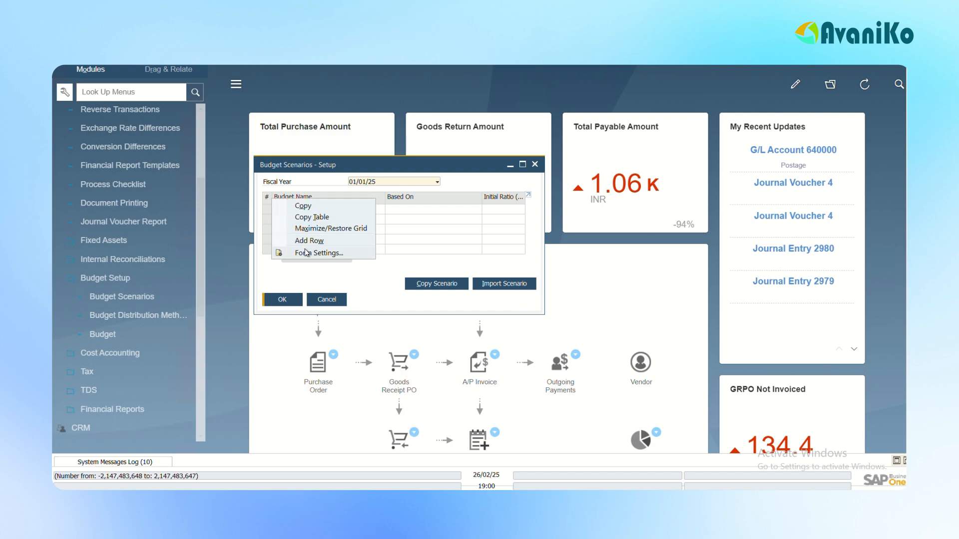
{"action": "left_click", "coordinate": [300, 242]}
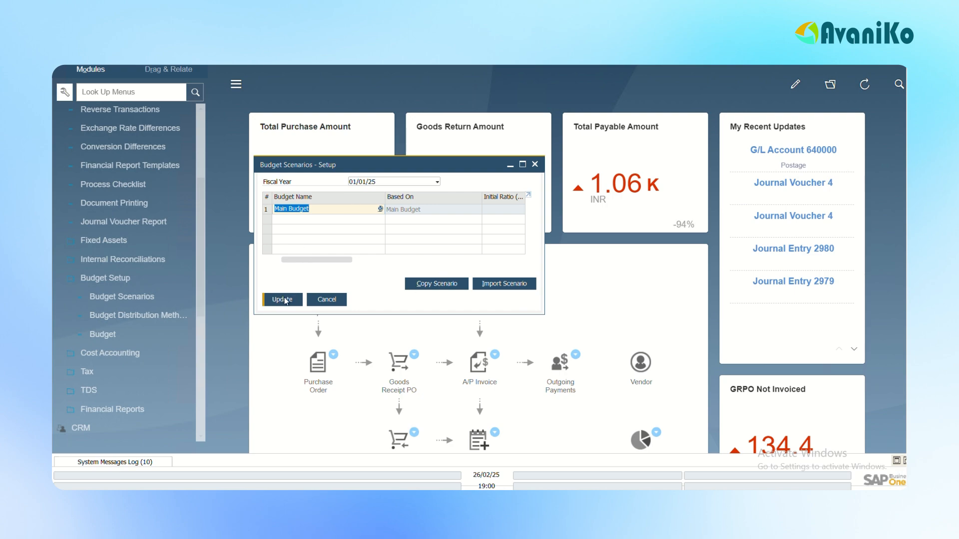
Check the Copy Scenario options without copying anything, and save the Main Budget scenario row.
{"action": "left_click", "coordinate": [432, 285]}
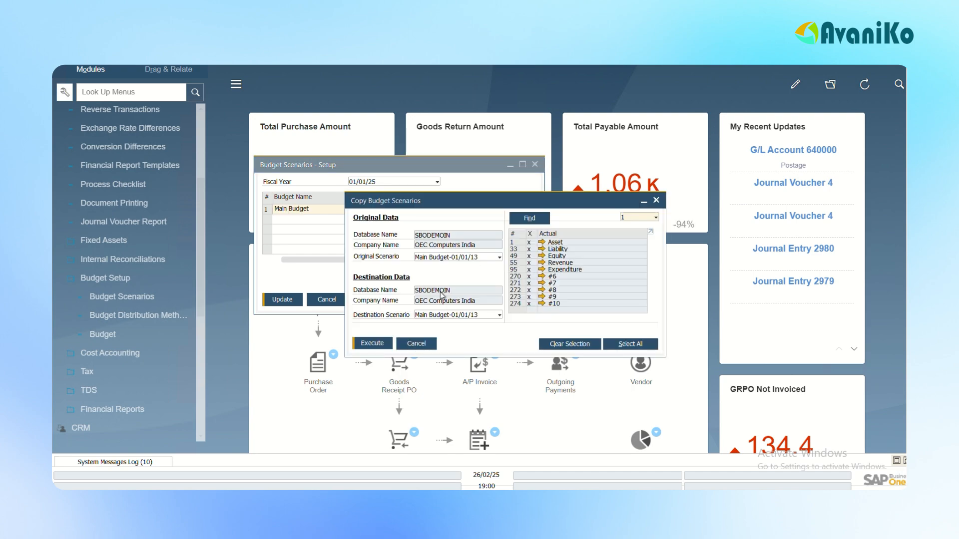
{"action": "left_click", "coordinate": [417, 345]}
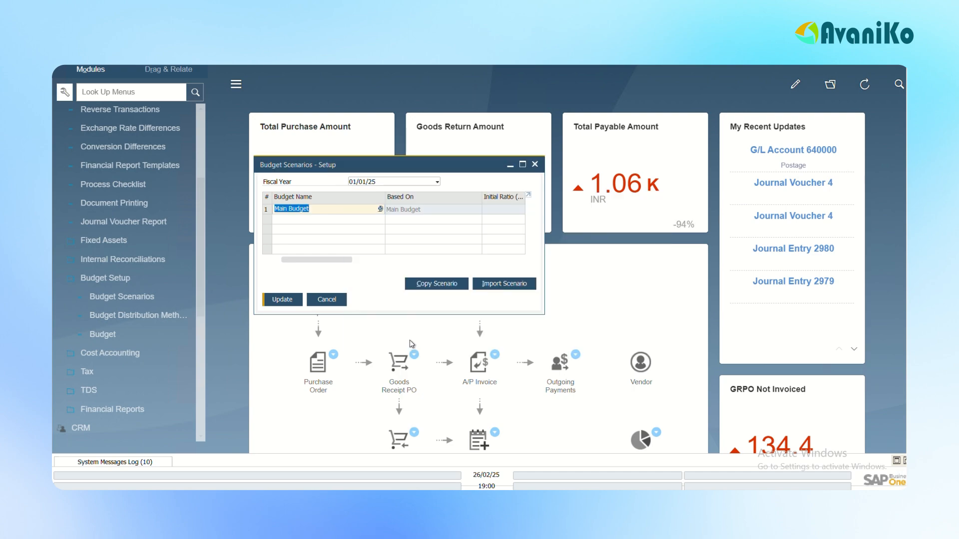
{"action": "left_click", "coordinate": [275, 300]}
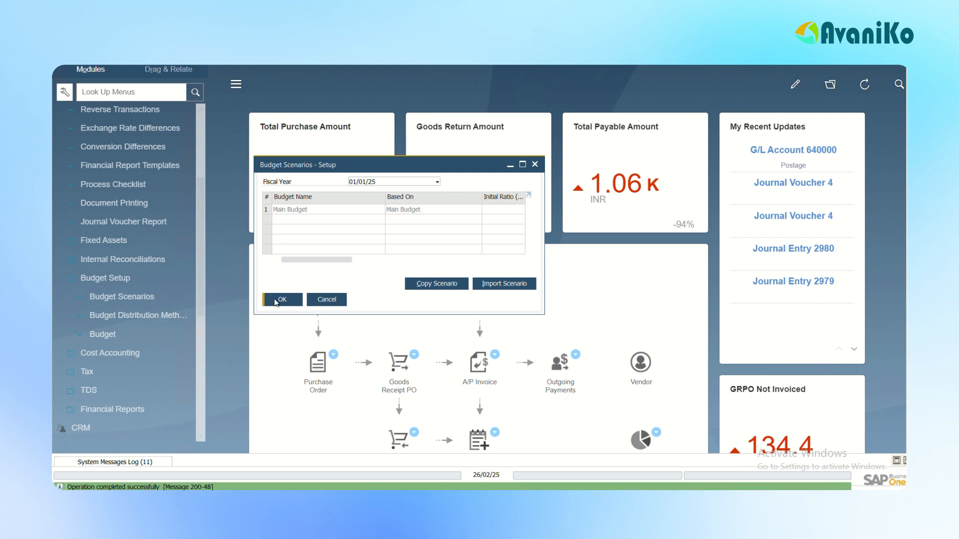
{"action": "left_click", "coordinate": [275, 301]}
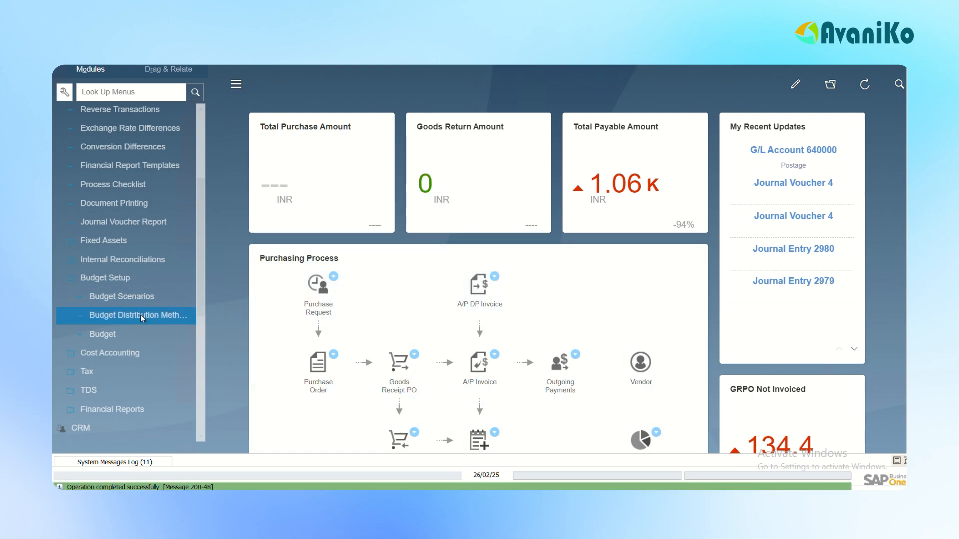
Examine the budget distribution methods Manual, Descending Series and Equal with their monthly factors, and close the setup.
{"action": "left_click", "coordinate": [140, 314]}
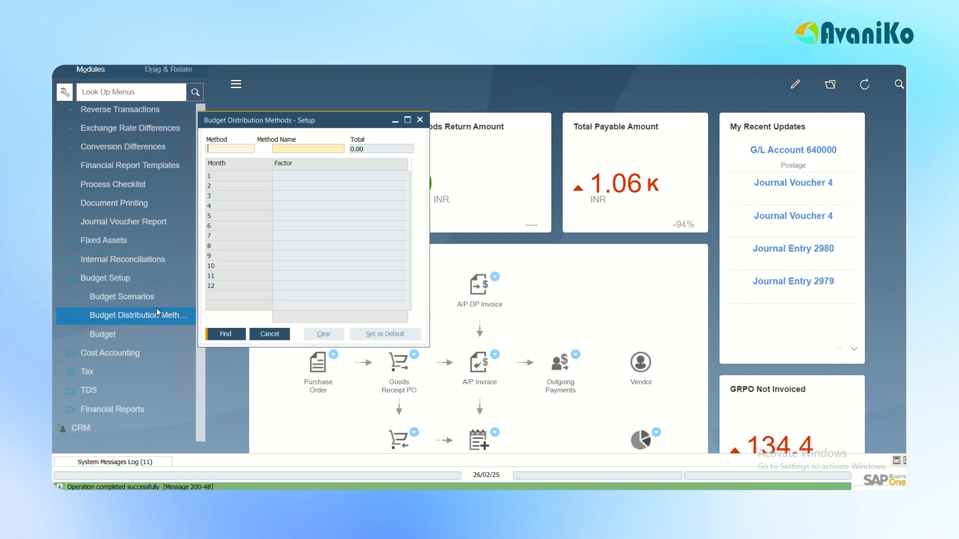
{"action": "key", "text": "ctrl+Page_Down"}
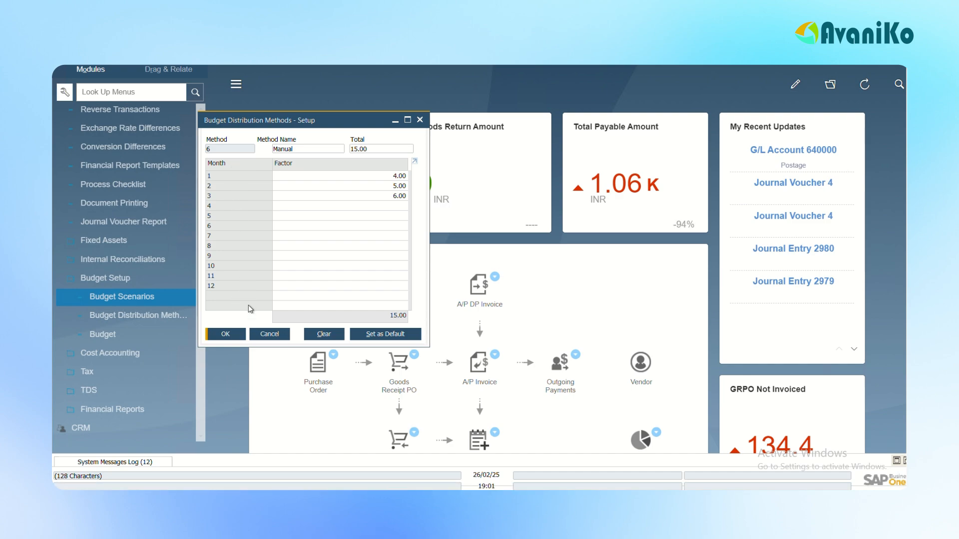
{"action": "key", "text": "ctrl+Left"}
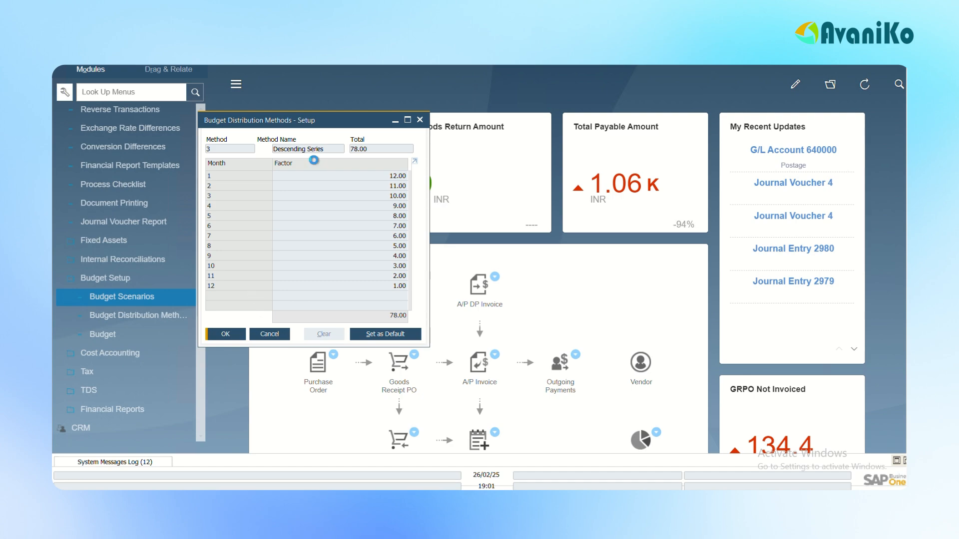
{"action": "key", "text": "ctrl+Left"}
{"action": "key", "text": "ctrl+Left"}
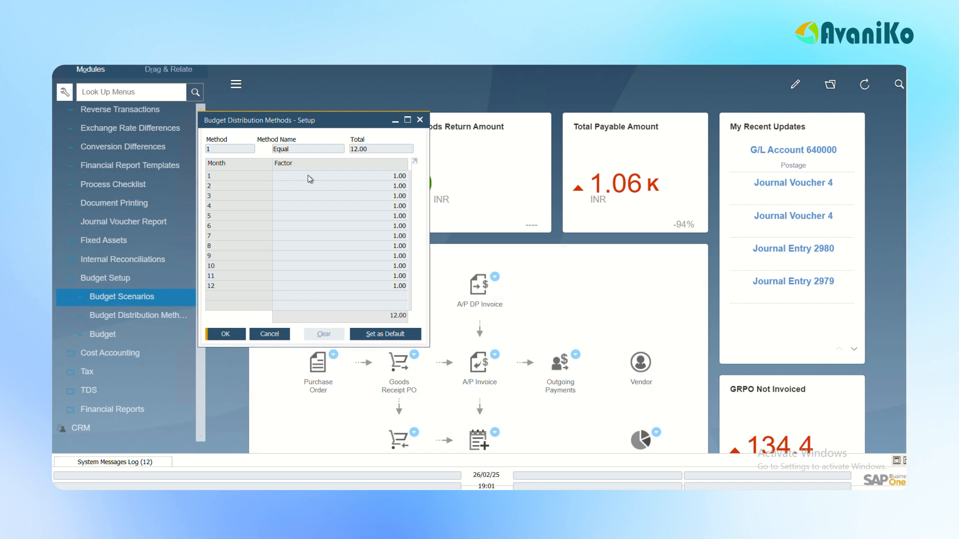
{"action": "left_click", "coordinate": [215, 334]}
Open the budget definition for the Main Budget scenario of fiscal year 01/01/25.
{"action": "left_click", "coordinate": [115, 334]}
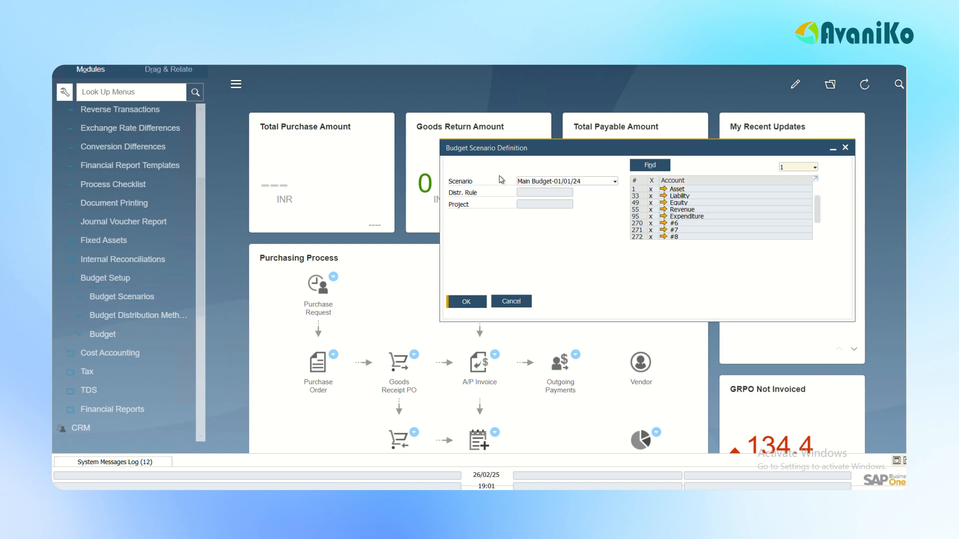
{"action": "left_click", "coordinate": [572, 182]}
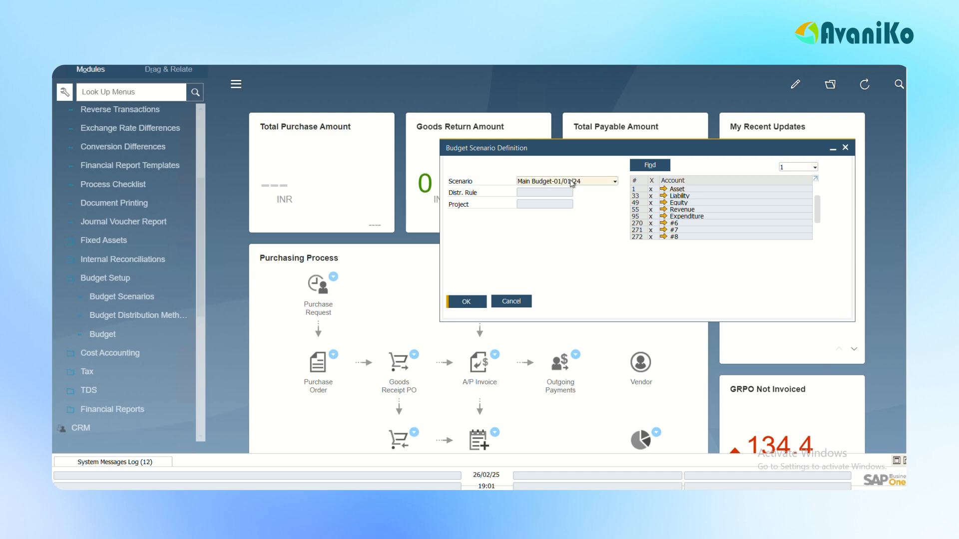
{"action": "left_click", "coordinate": [572, 183]}
{"action": "left_click", "coordinate": [550, 262]}
{"action": "left_click", "coordinate": [465, 305]}
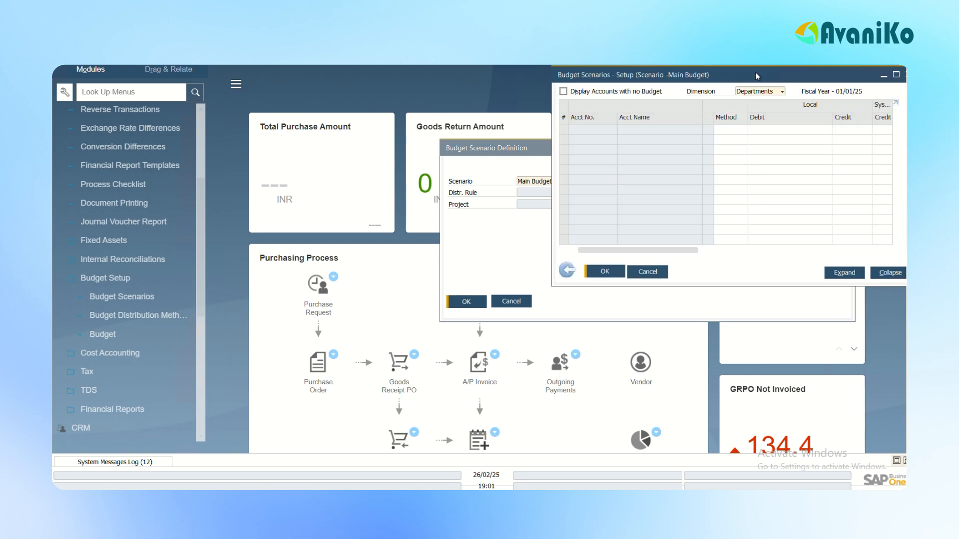
Display the accounts with no budget in the enlarged Main Budget scenario setup and locate account 610000, Electricity.
{"action": "left_click_drag", "start_coordinate": [751, 78], "coordinate": [427, 168]}
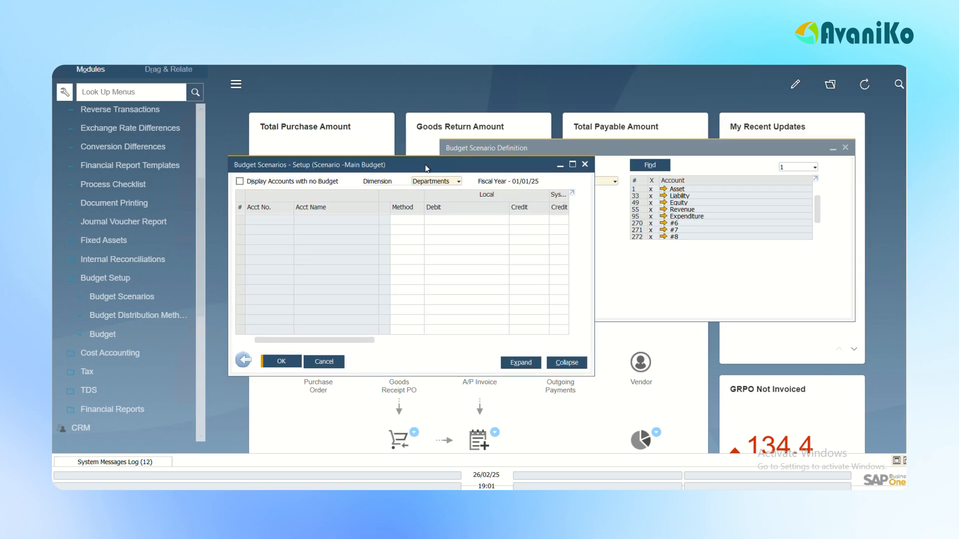
{"action": "left_click", "coordinate": [240, 181]}
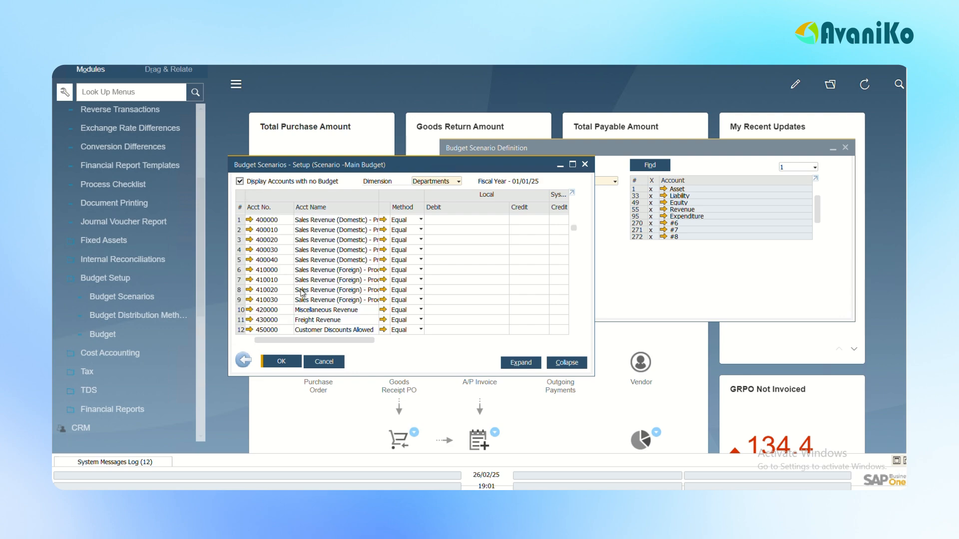
{"action": "left_click", "coordinate": [573, 164]}
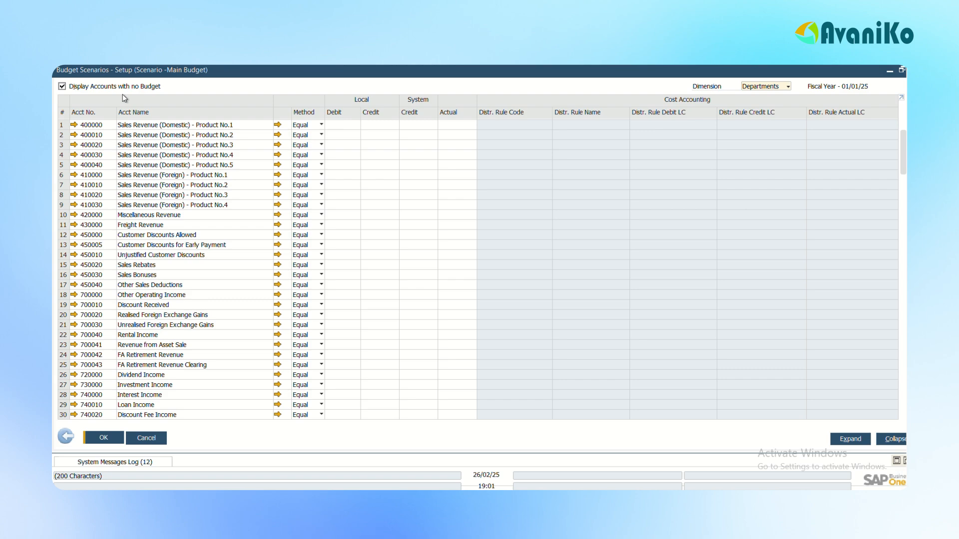
{"action": "left_click_drag", "start_coordinate": [903, 158], "coordinate": [906, 274]}
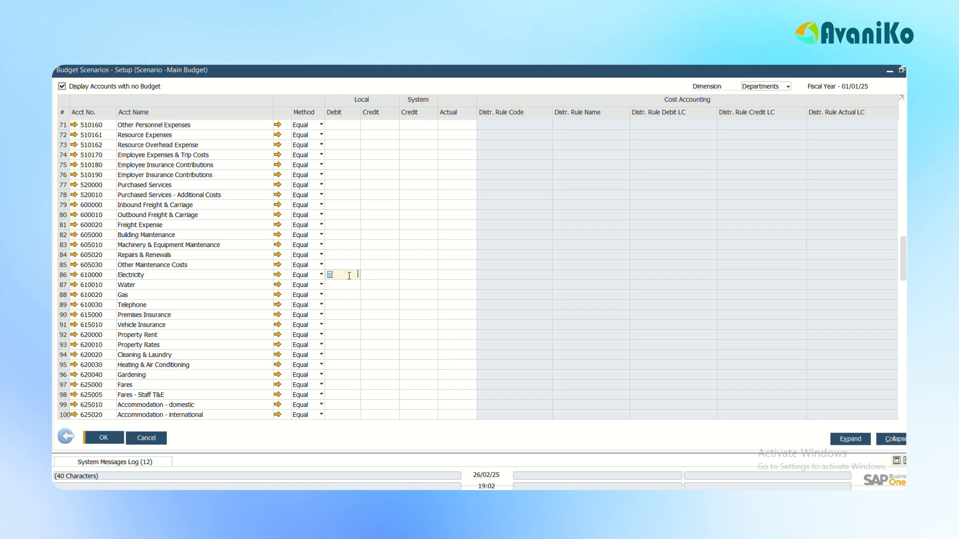
Budget a local debit of 12000 for account 610000, Electricity, with the Equal method, and widen the local Debit column.
{"action": "type", "text": "12000"}
{"action": "key", "text": "Tab"}
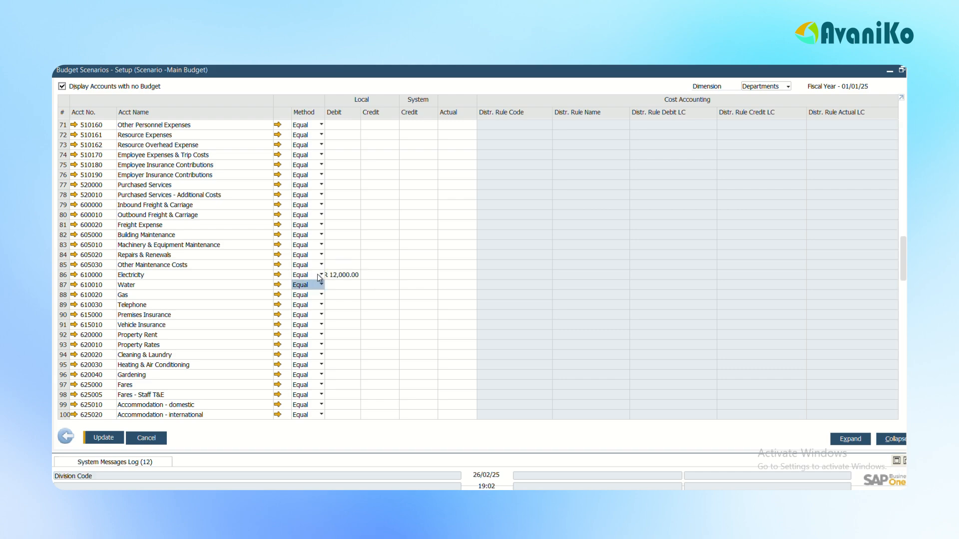
{"action": "left_click", "coordinate": [315, 275]}
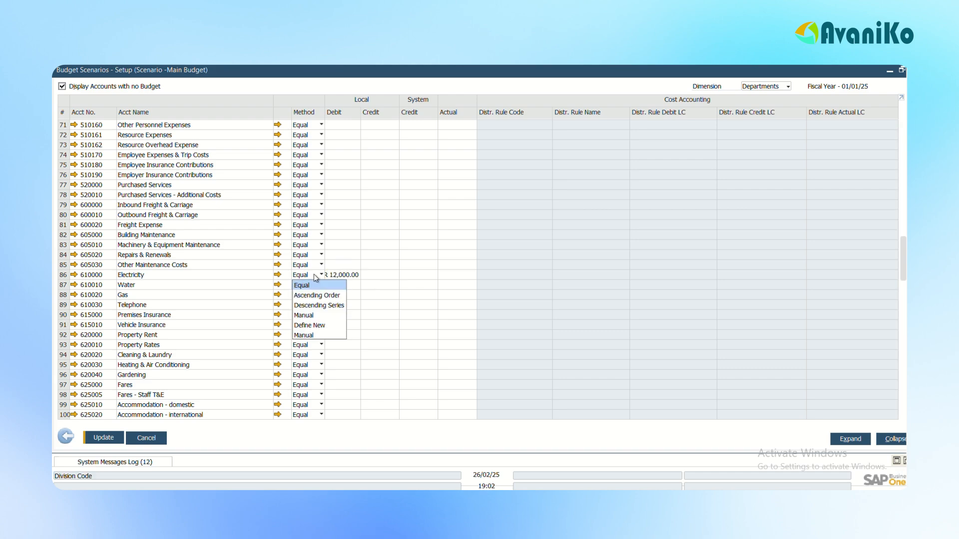
{"action": "left_click", "coordinate": [302, 285]}
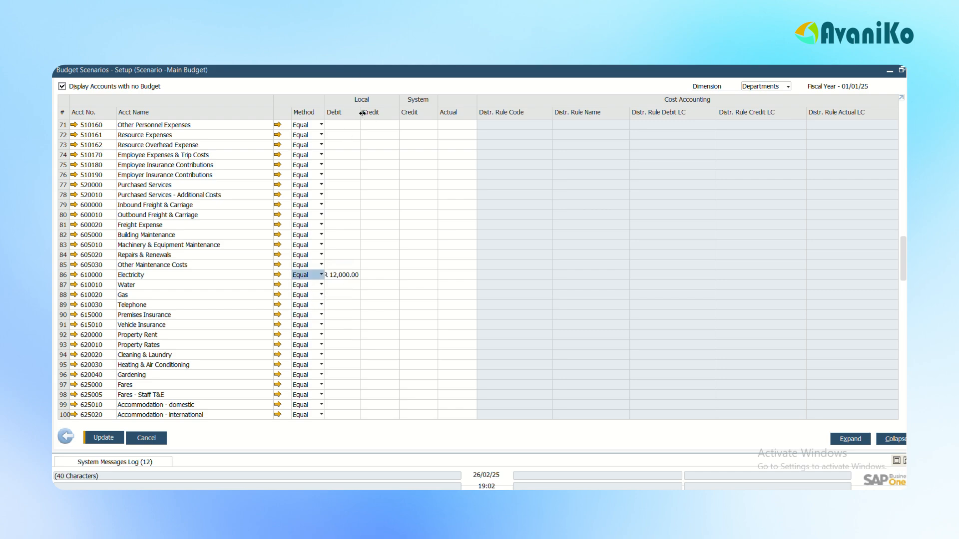
{"action": "left_click_drag", "start_coordinate": [359, 114], "coordinate": [387, 113]}
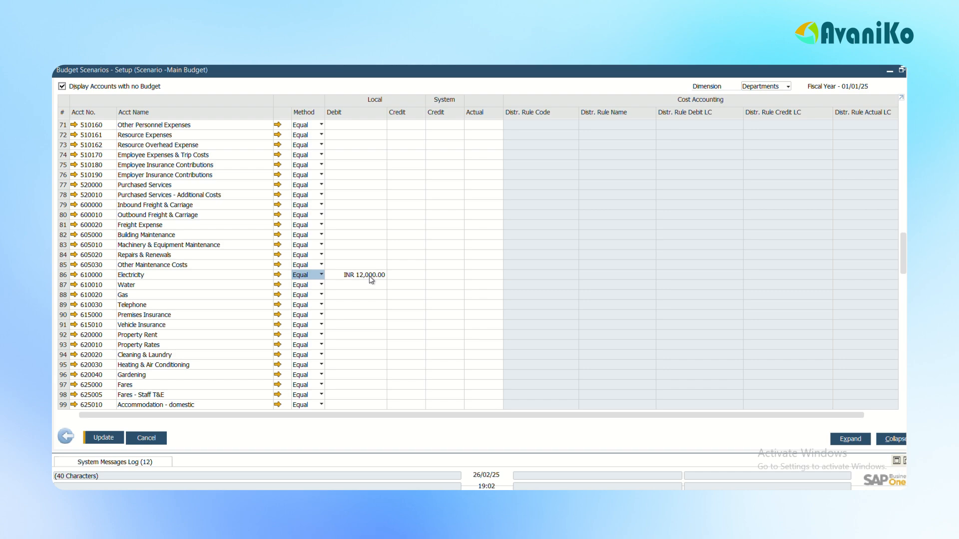
Enter a local debit budget of 2000 for account 610010, Water.
{"action": "left_click", "coordinate": [360, 284]}
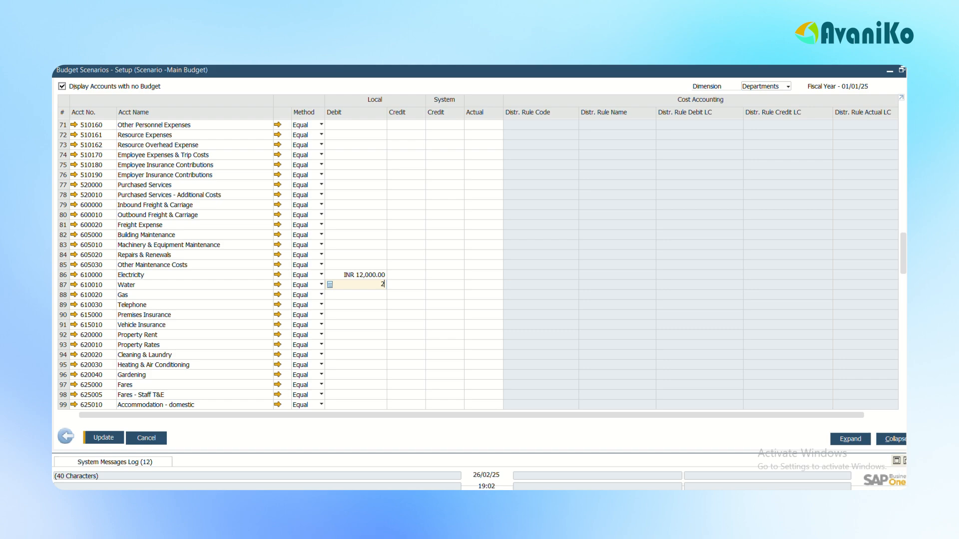
{"action": "type", "text": "000"}
{"action": "key", "text": "Return"}
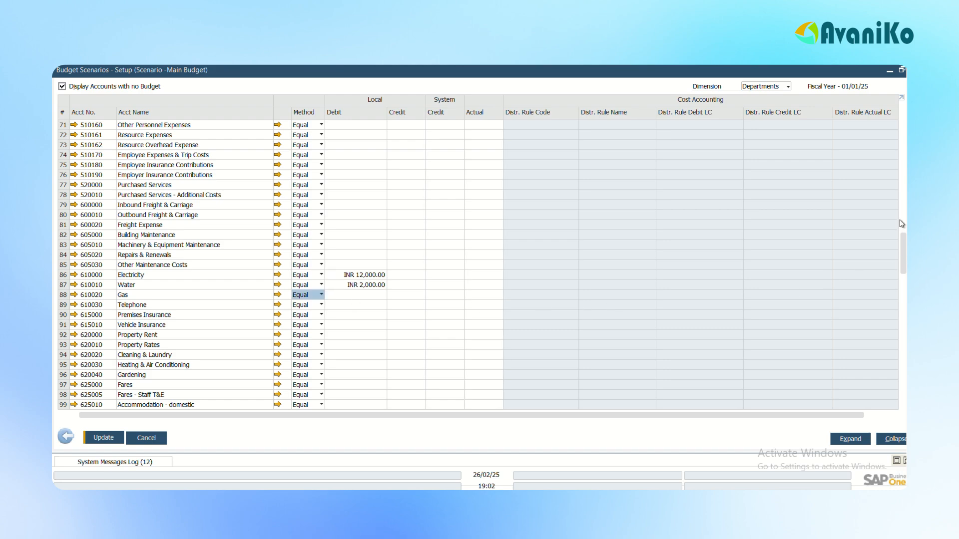
Save the account budgets, agreeing to restore the accumulators of account 610000, and close the scenario setup and the budget definition.
{"action": "scroll", "coordinate": [902, 224], "scroll_direction": "up", "scroll_amount": 20}
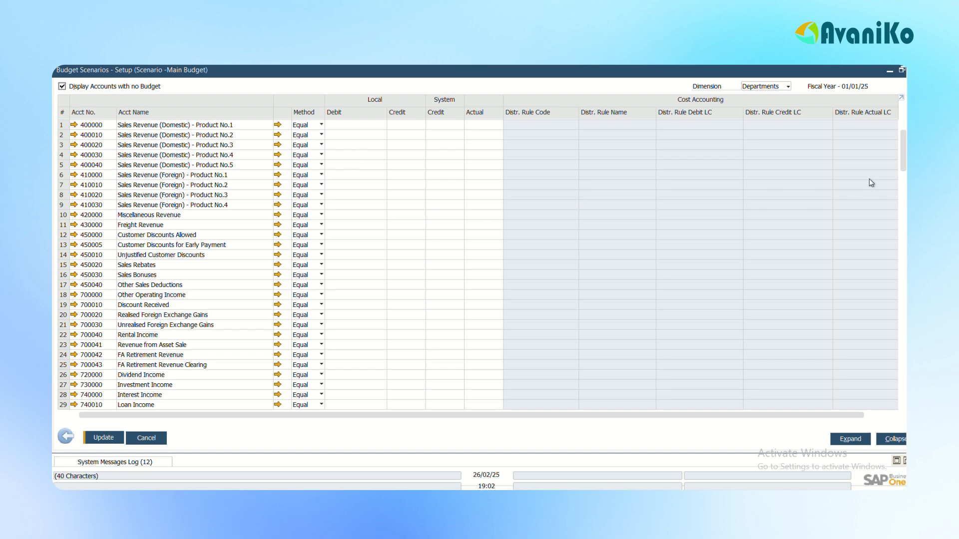
{"action": "scroll", "coordinate": [904, 159], "scroll_direction": "down", "scroll_amount": 20}
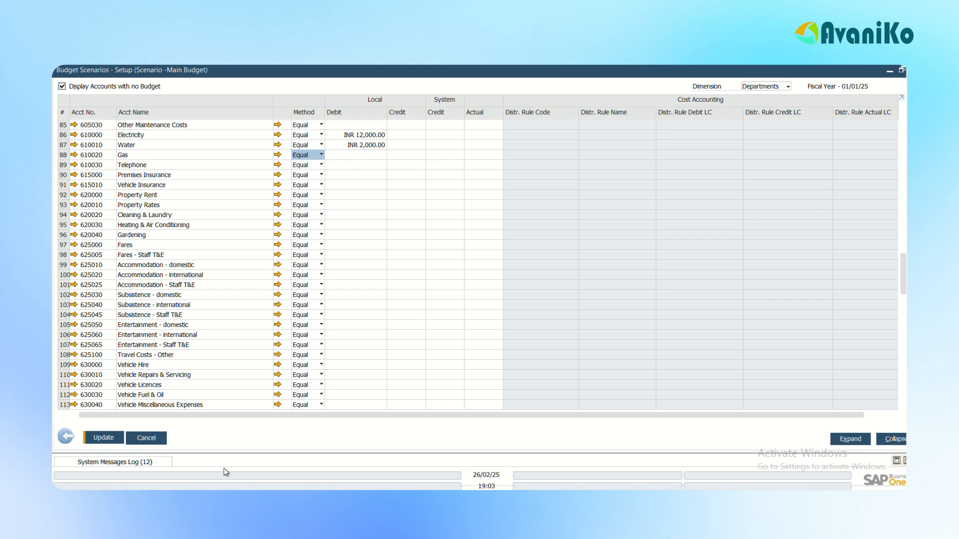
{"action": "left_click", "coordinate": [108, 438]}
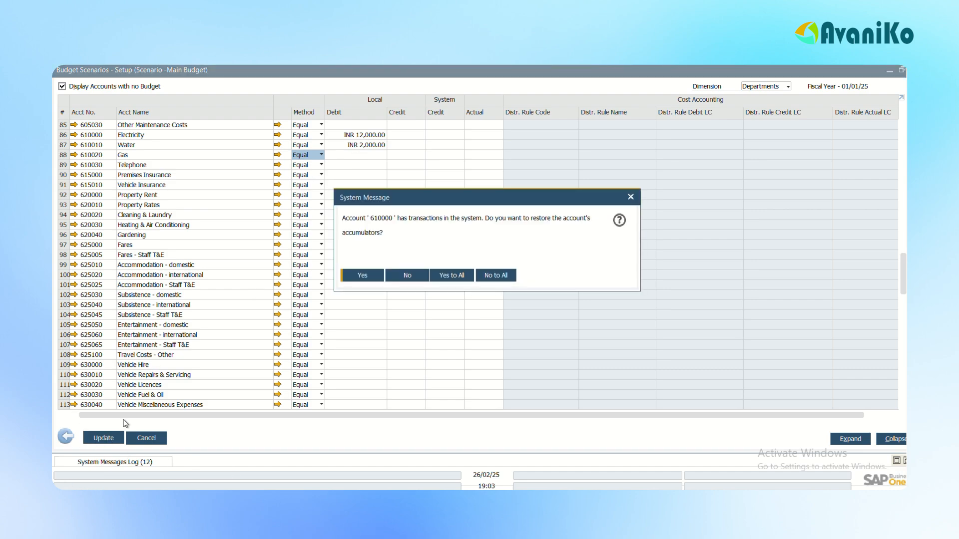
{"action": "left_click", "coordinate": [356, 275]}
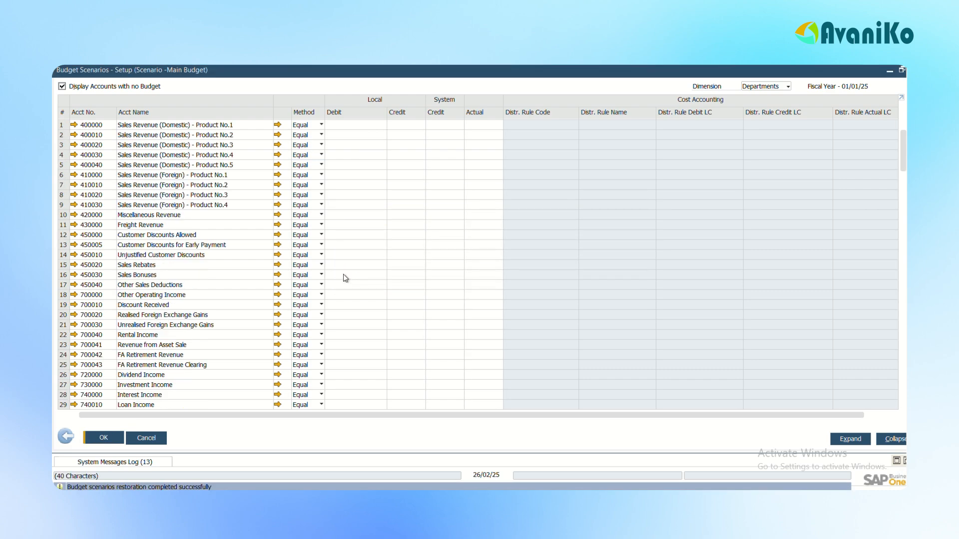
{"action": "left_click", "coordinate": [65, 439]}
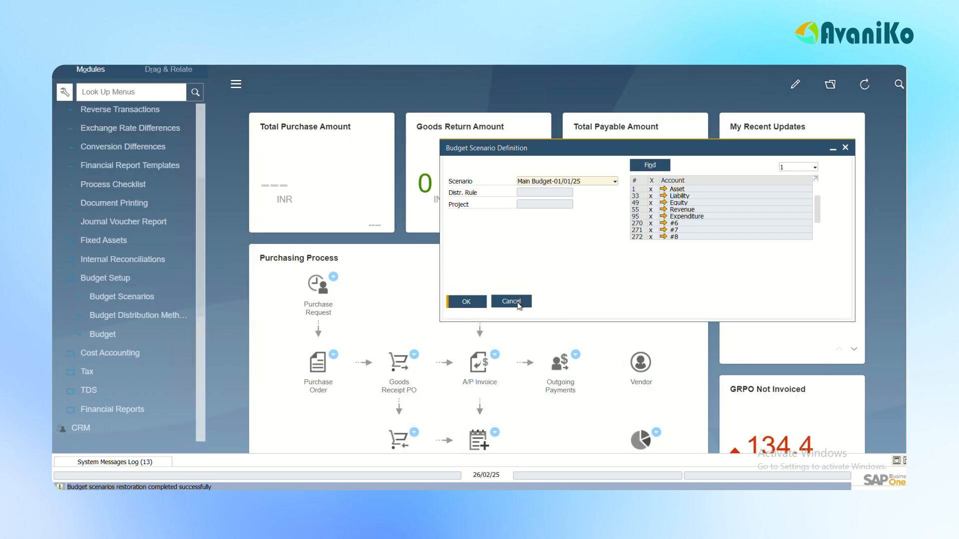
{"action": "left_click", "coordinate": [512, 302]}
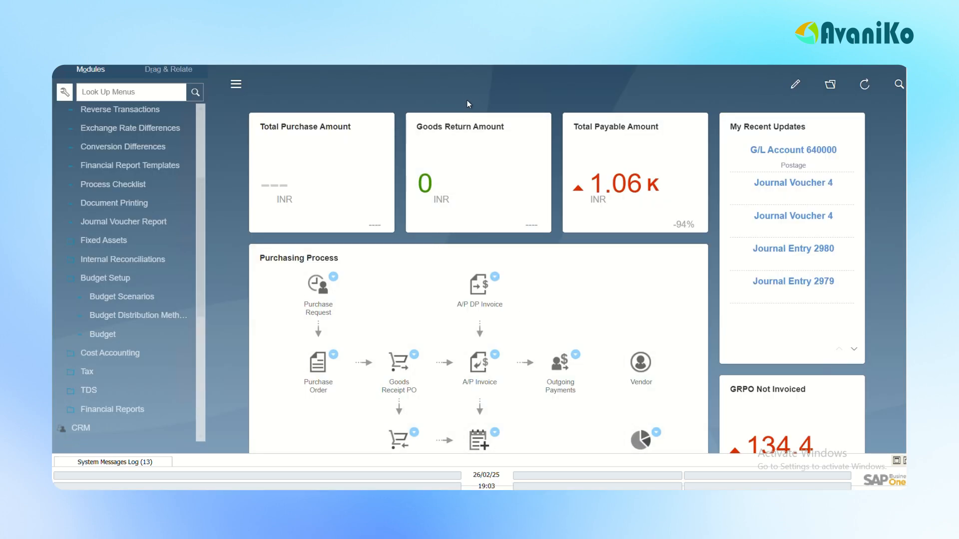